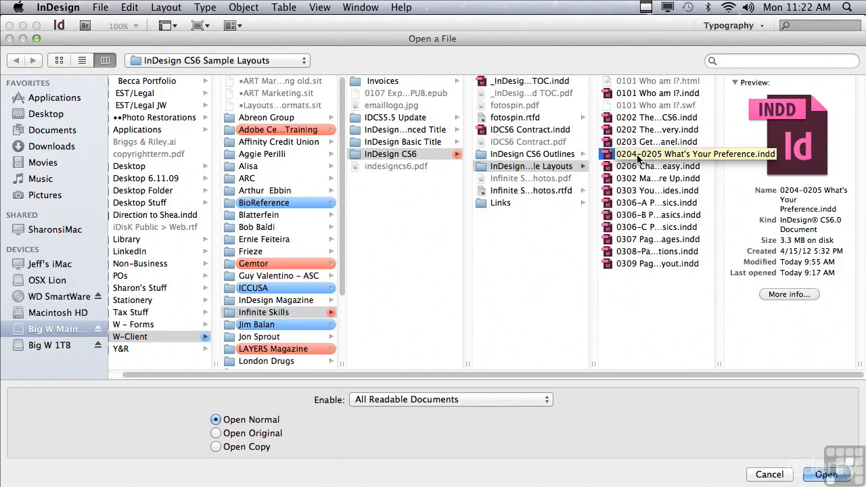
Step: Open the document 0204-0205 What's Your Preference.indd from the InDesign CS6 Sample Layouts folder
left_click(638, 156)
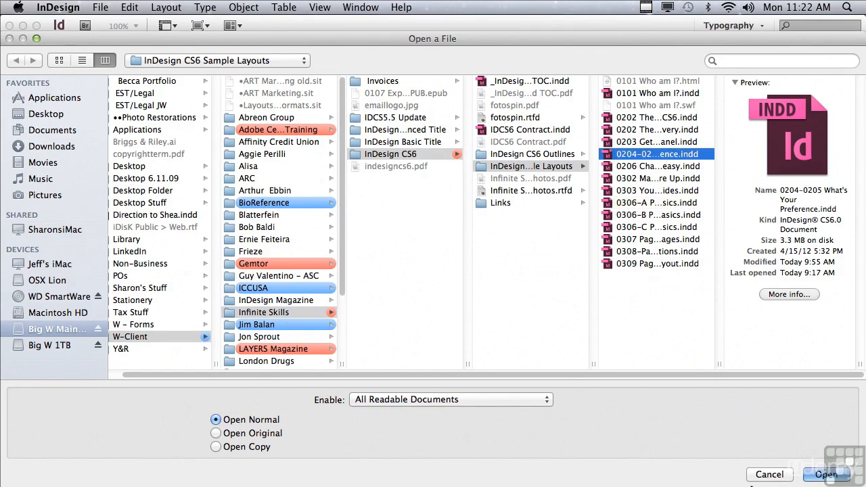
left_click(818, 475)
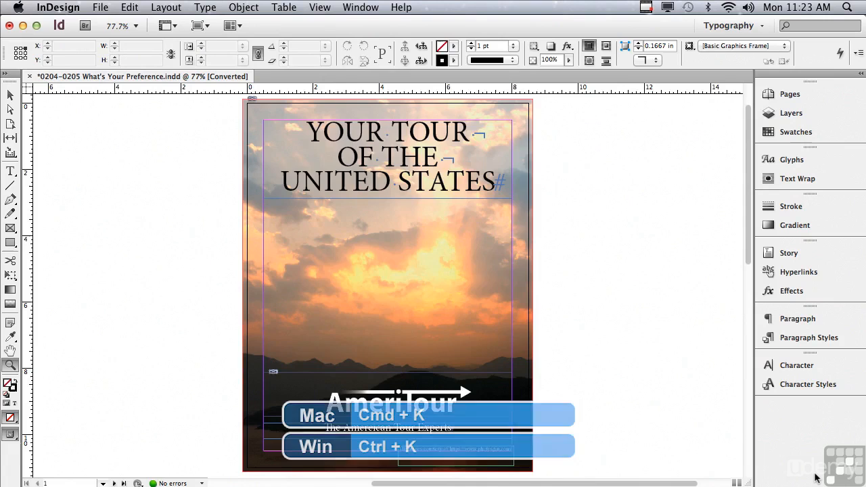
Step: Turn on Custom Tracking/Kerning highlighting in the Composition preferences and go to page 3 of the document
key("super+k")
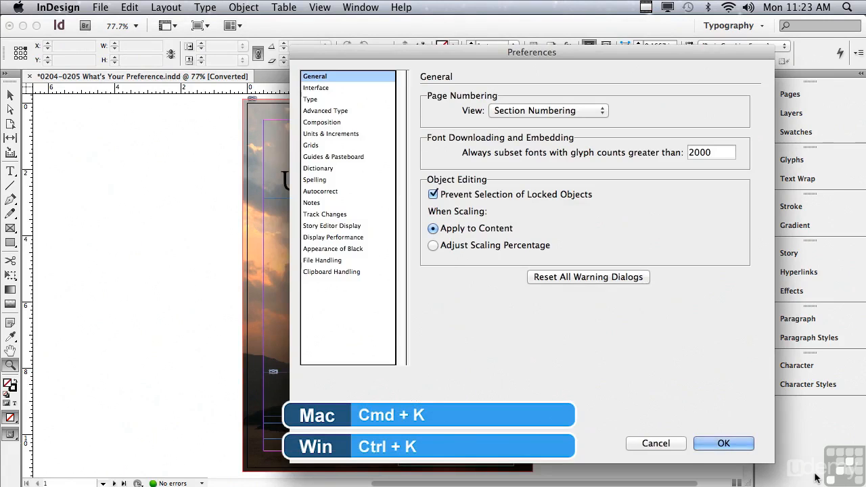
left_click(317, 125)
left_click_drag(340, 52, 238, 23)
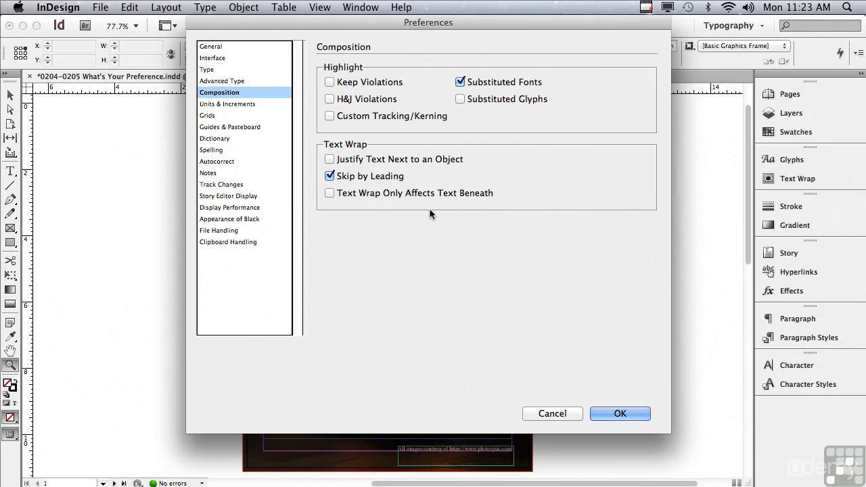
left_click(329, 116)
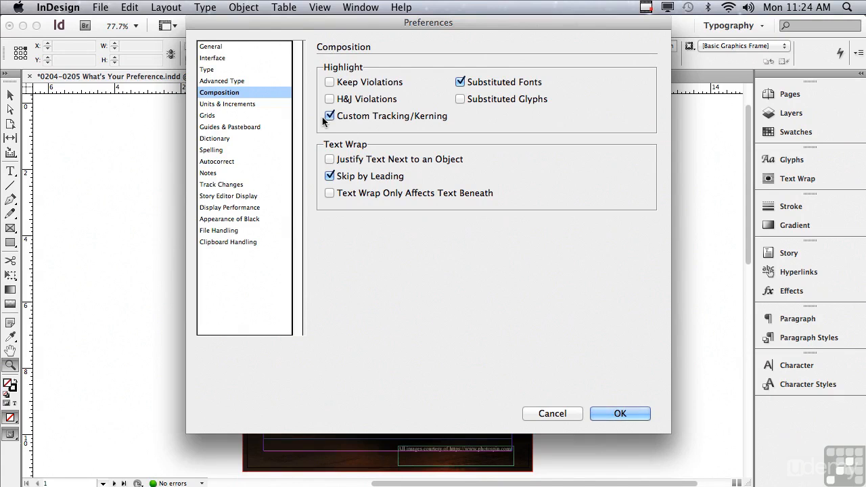
left_click(602, 414)
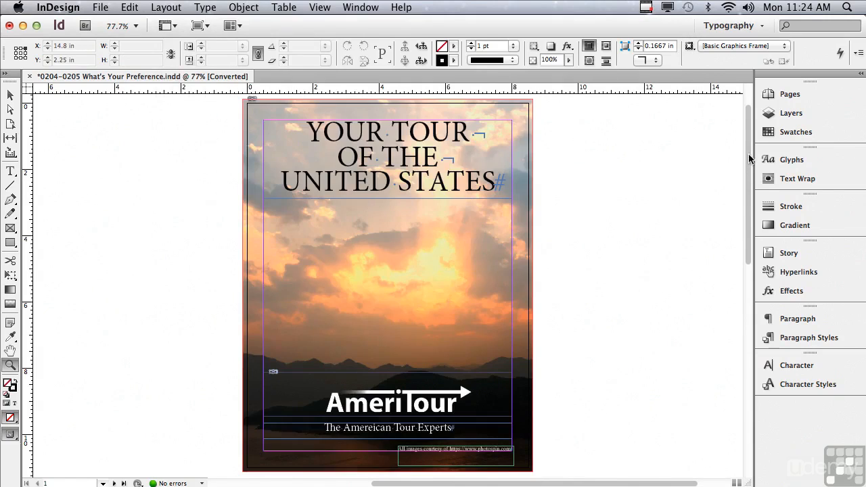
scroll(744, 165, "down", 10)
scroll(706, 328, "down", 3)
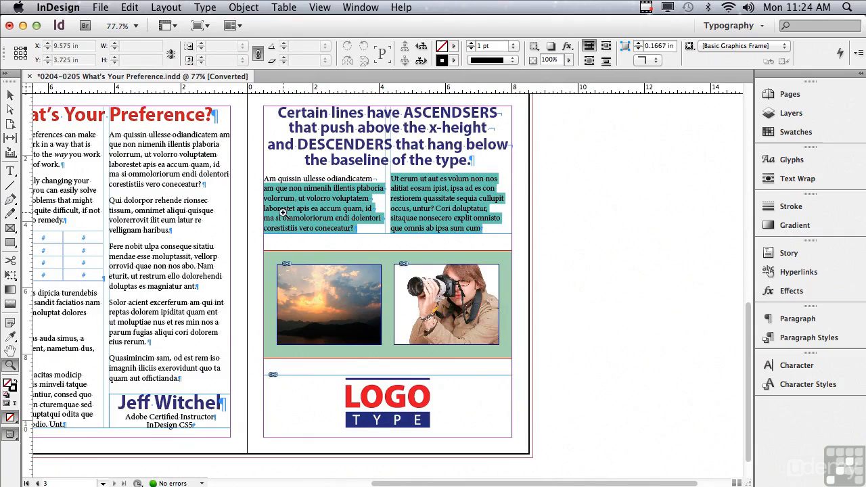
Step: Turn off Custom Tracking/Kerning highlighting in the Composition preferences
key("super+k")
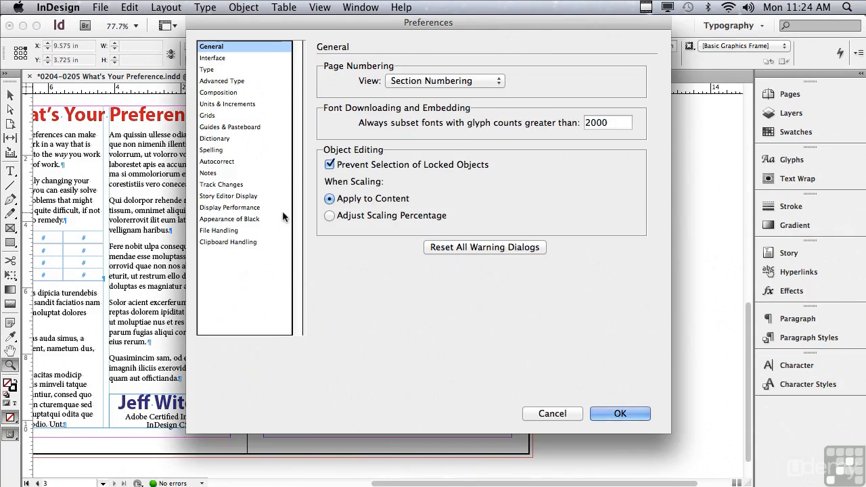
left_click(218, 92)
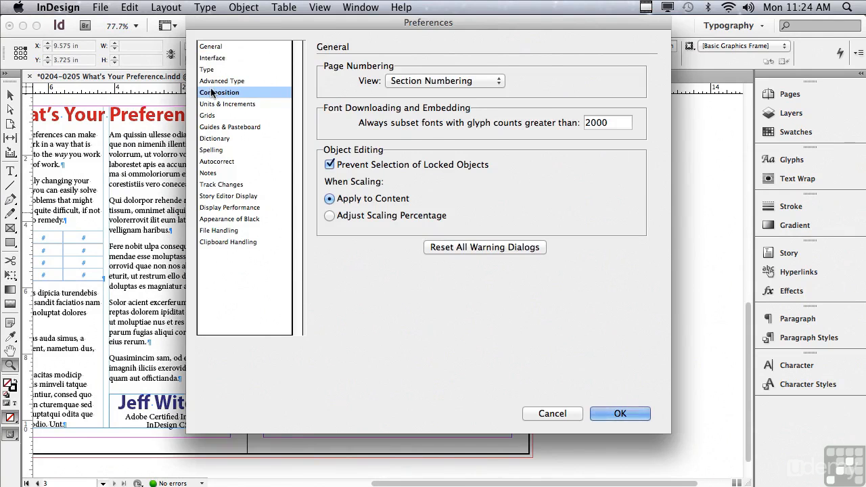
left_click(329, 116)
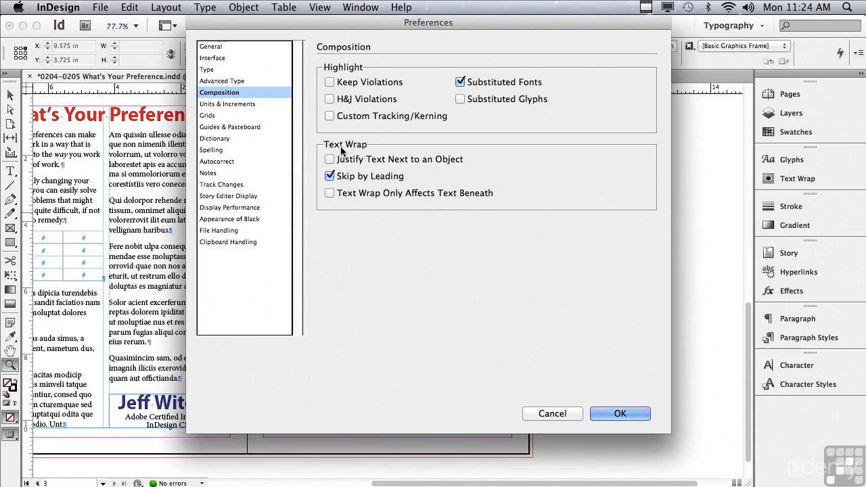
Step: Examine the horizontal and vertical ruler unit choices in the Units & Increments preferences
left_click(248, 105)
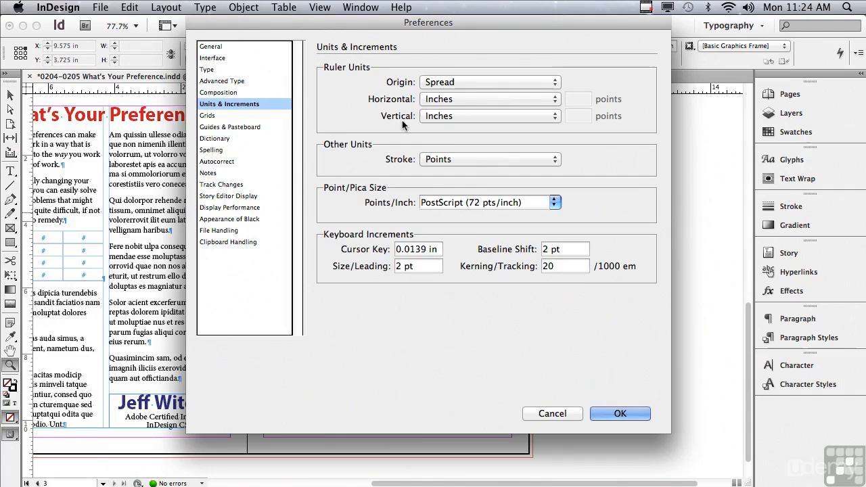
left_click(447, 100)
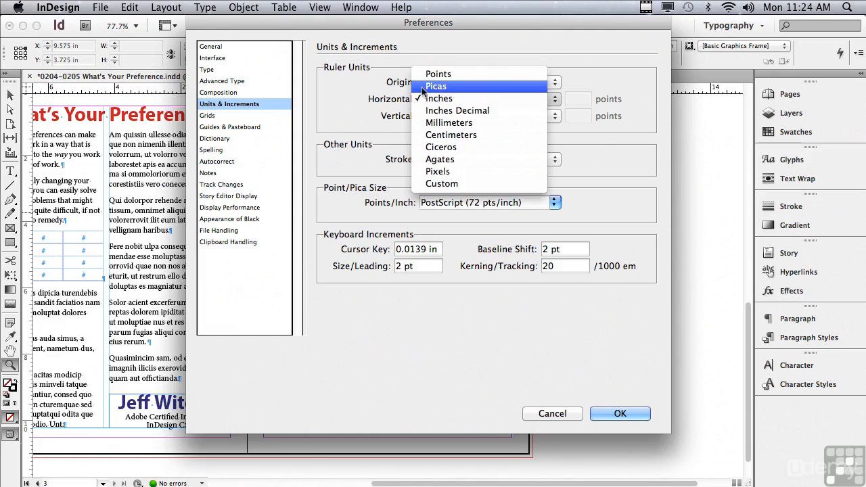
left_click(351, 93)
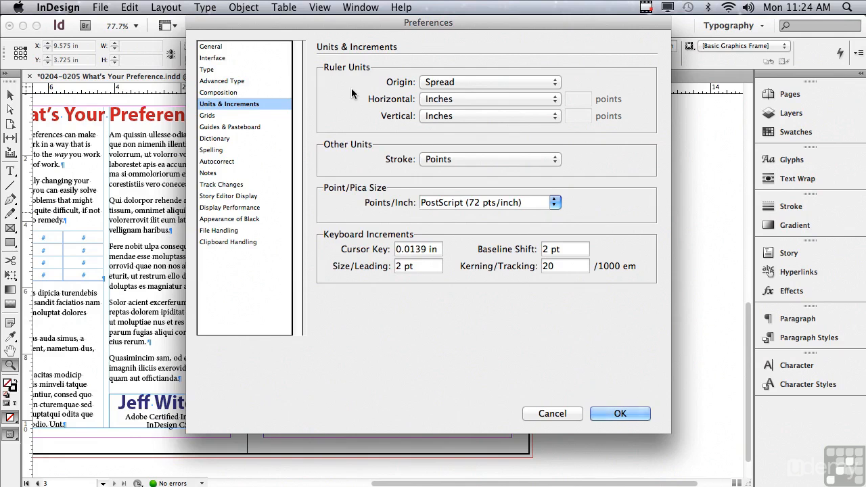
left_click(439, 100)
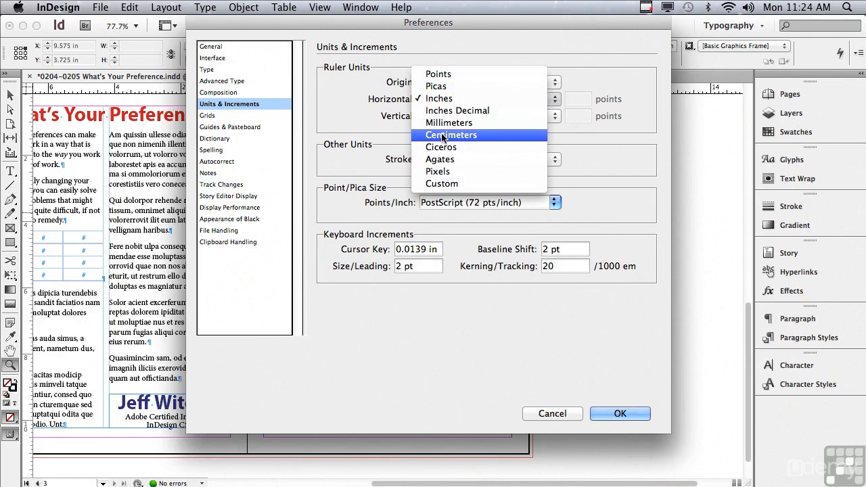
left_click(326, 119)
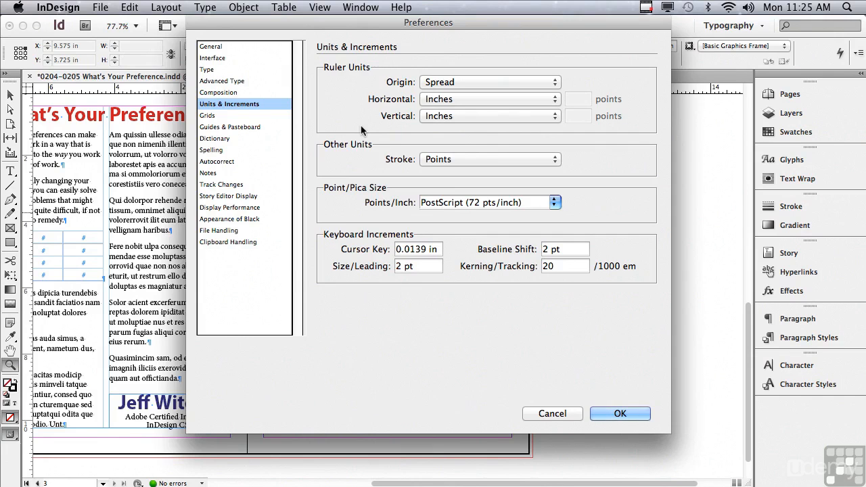
Step: Review the baseline and document grid settings in the Grids preferences against the page, and accept the preferences
left_click(208, 116)
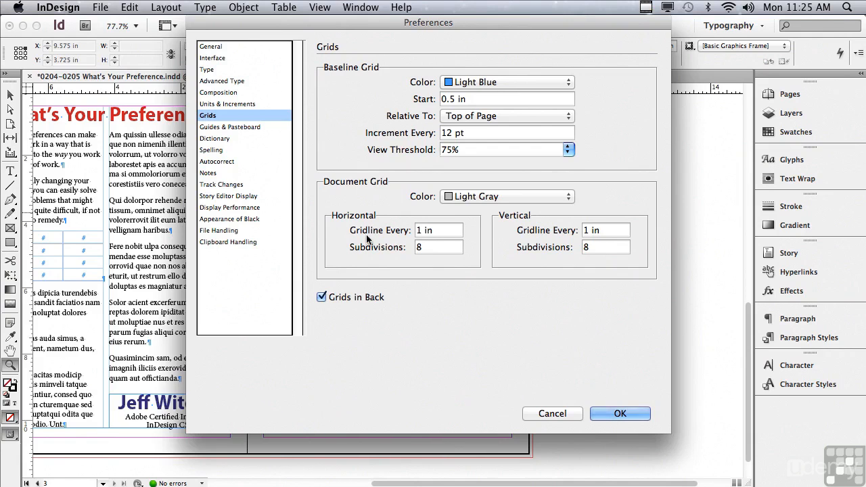
left_click(421, 249)
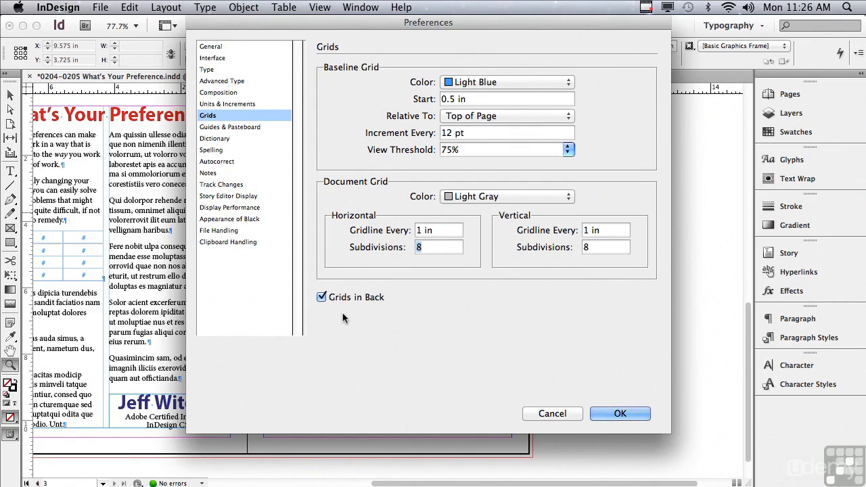
left_click_drag(381, 26, 741, 85)
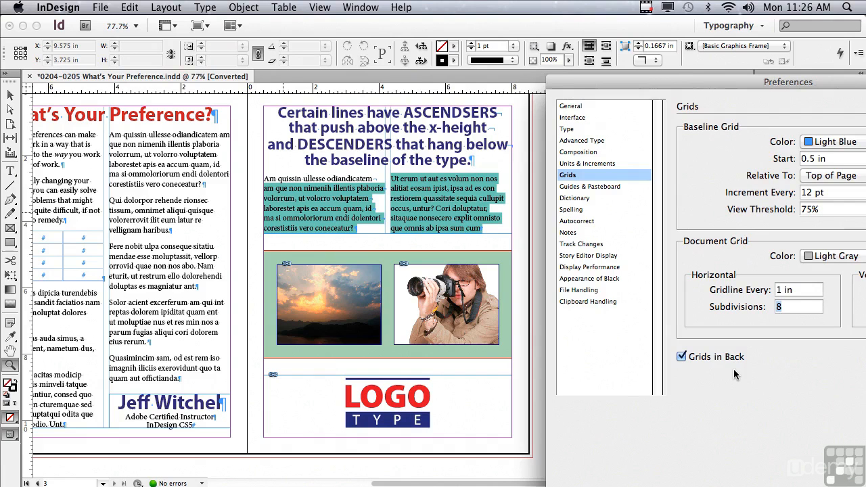
left_click_drag(580, 81, 171, 6)
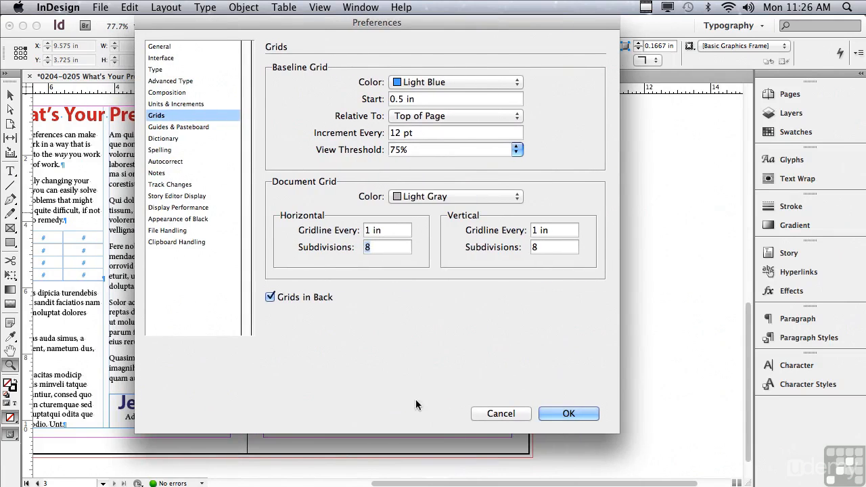
left_click(545, 413)
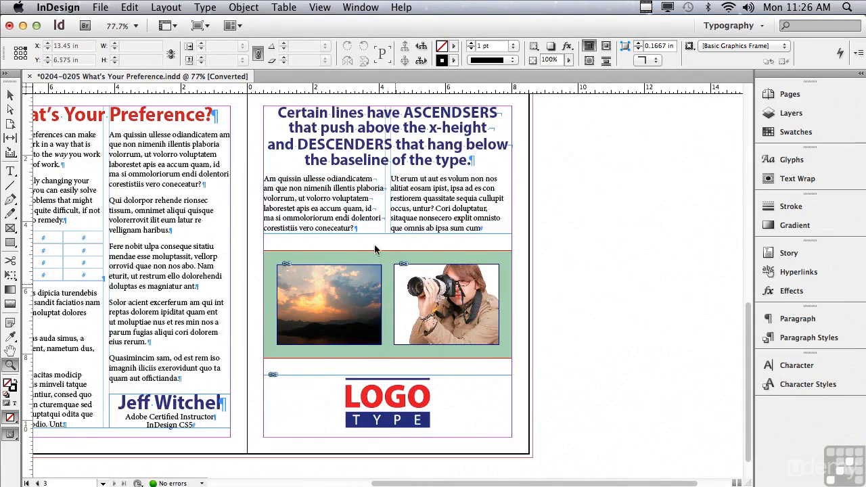
Step: Show the document grid on the layout
left_click(322, 7)
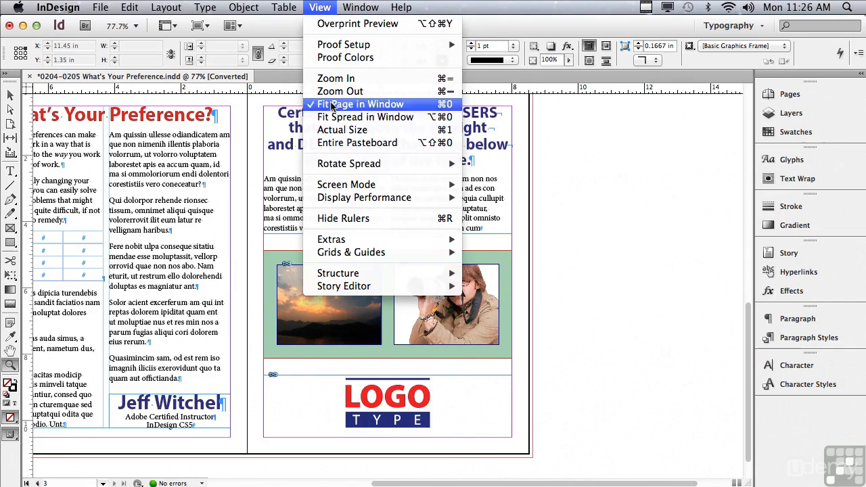
mouse_move(345, 256)
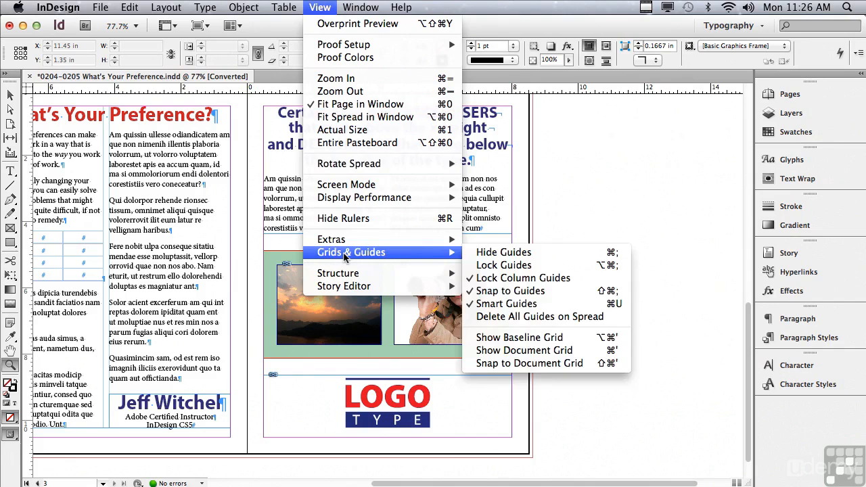
left_click(492, 351)
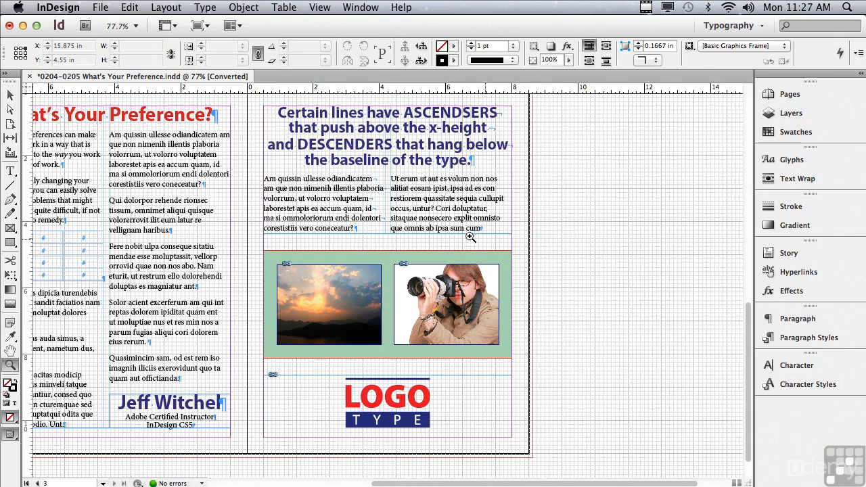
Step: Turn off Grids in Back in the Grids preferences so the grid is drawn in front of the page objects
left_click(34, 6)
mouse_move(51, 50)
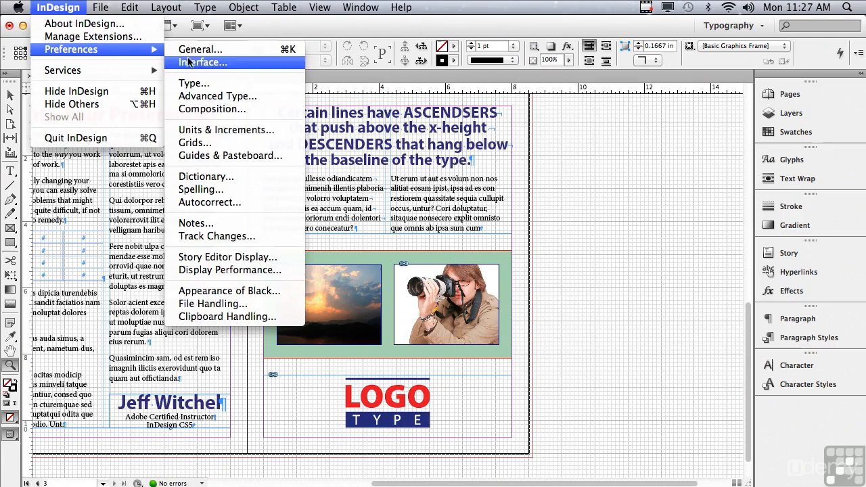
left_click(196, 143)
left_click(269, 296)
left_click(540, 413)
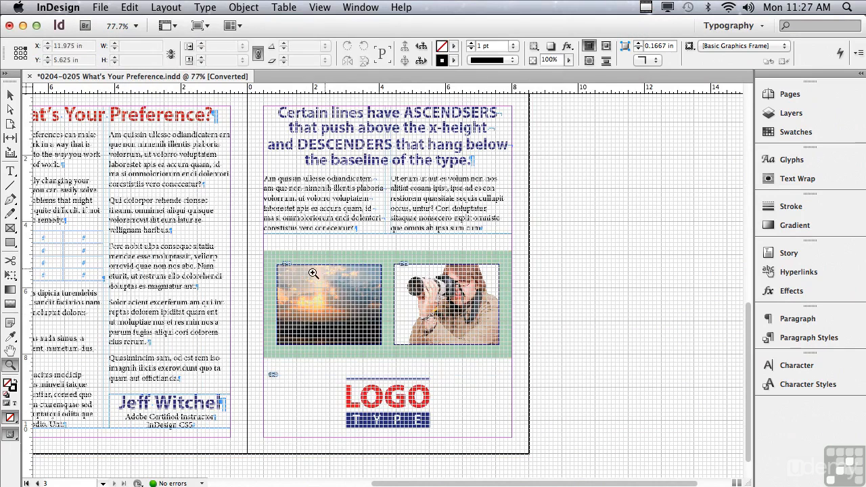
Step: Re-enable Grids in Back in the Grids preferences, switching to the Selection tool beforehand
left_click(10, 94)
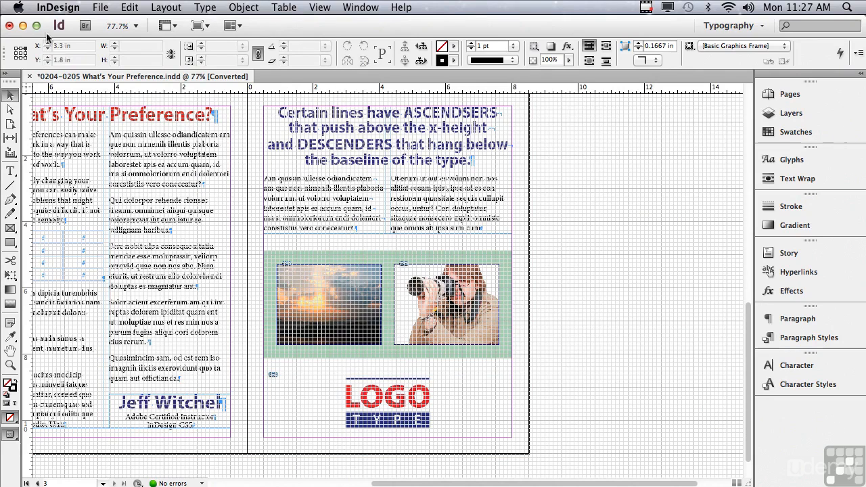
left_click(63, 6)
mouse_move(68, 50)
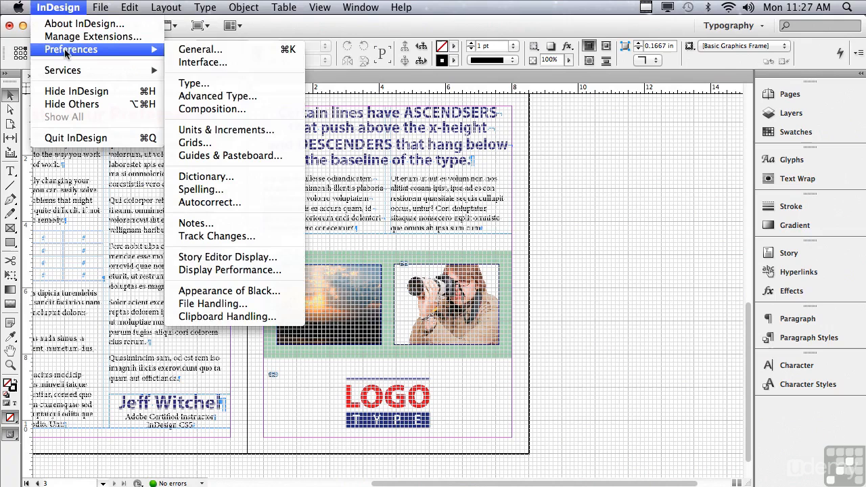
left_click(197, 143)
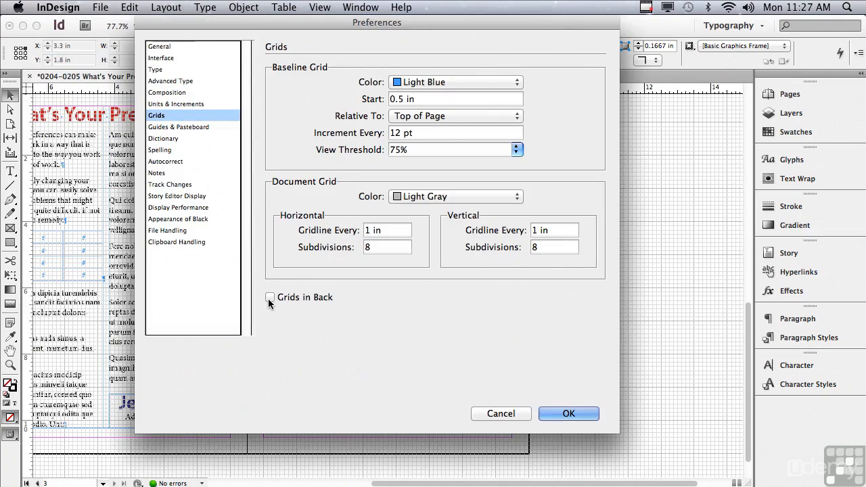
Step: Examine the Guides & Pasteboard preferences, including the colors available for Smart Guides
left_click(183, 128)
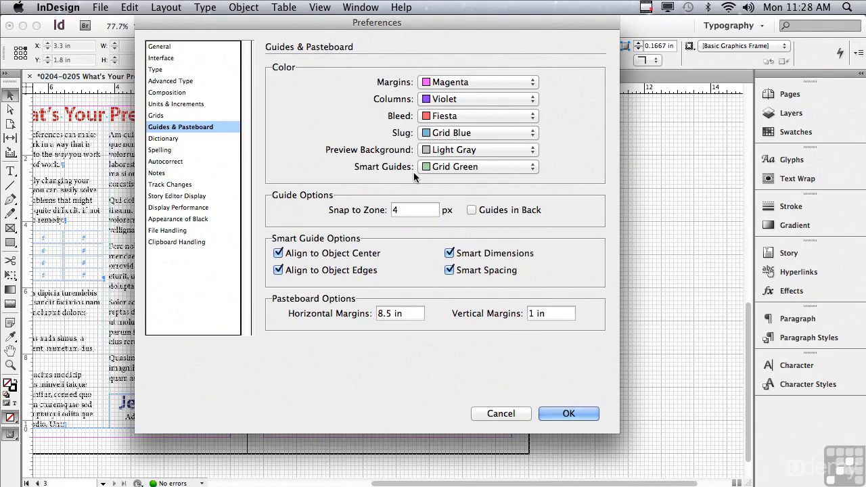
left_click(447, 169)
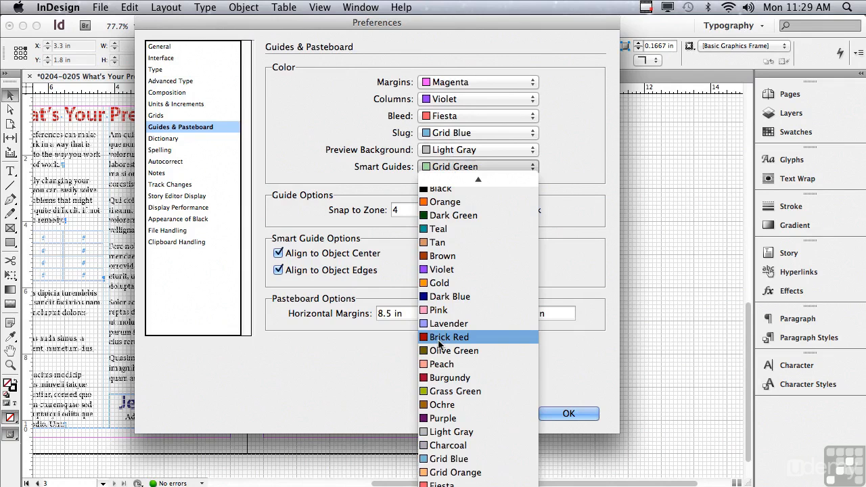
left_click(390, 346)
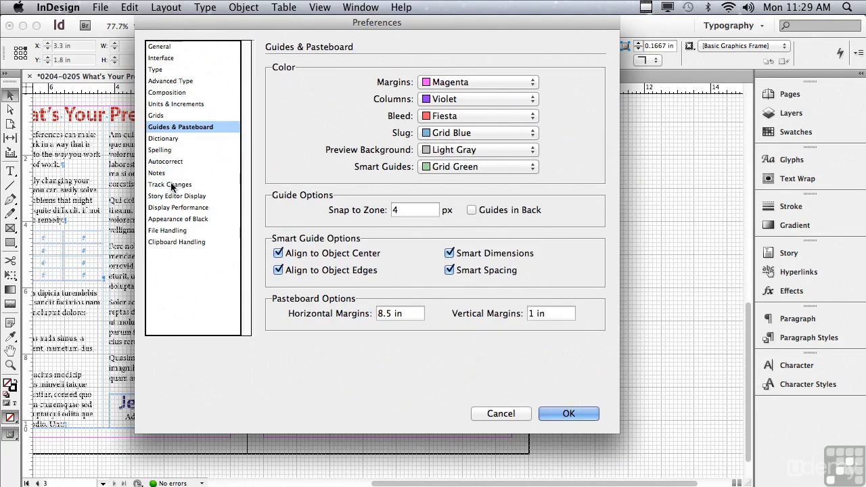
Step: Set Vector Graphics to Proxy for the Typical view in the Display Performance preferences and apply the preferences
left_click(167, 209)
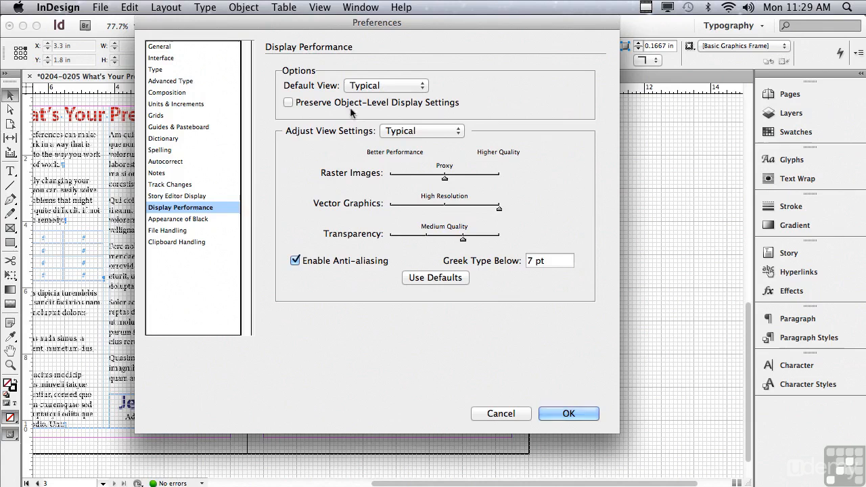
left_click_drag(499, 212, 446, 212)
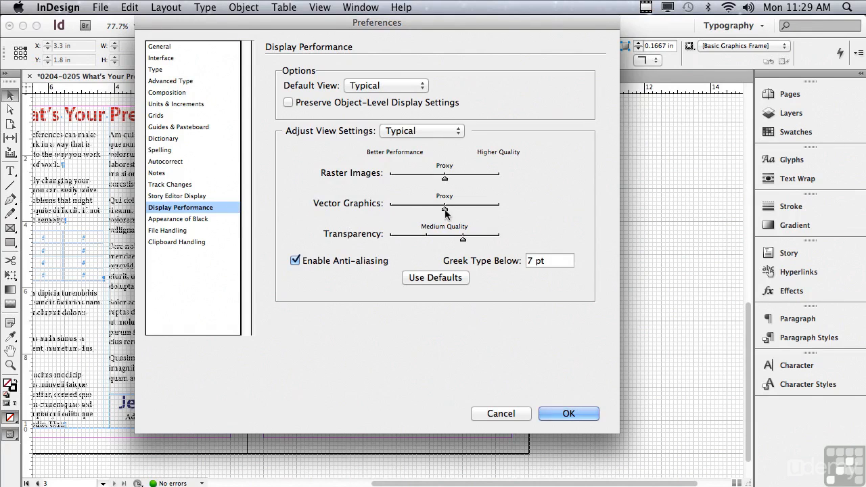
left_click(547, 412)
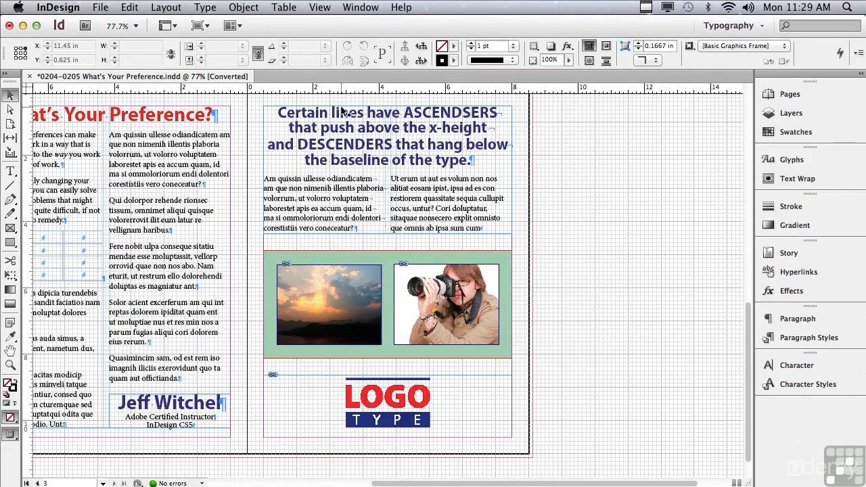
Step: Hide the document grid on the spread
left_click(320, 6)
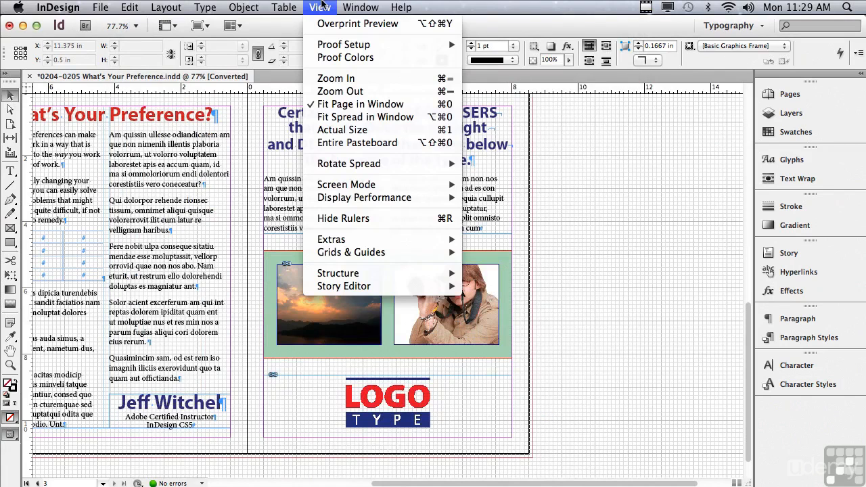
mouse_move(345, 251)
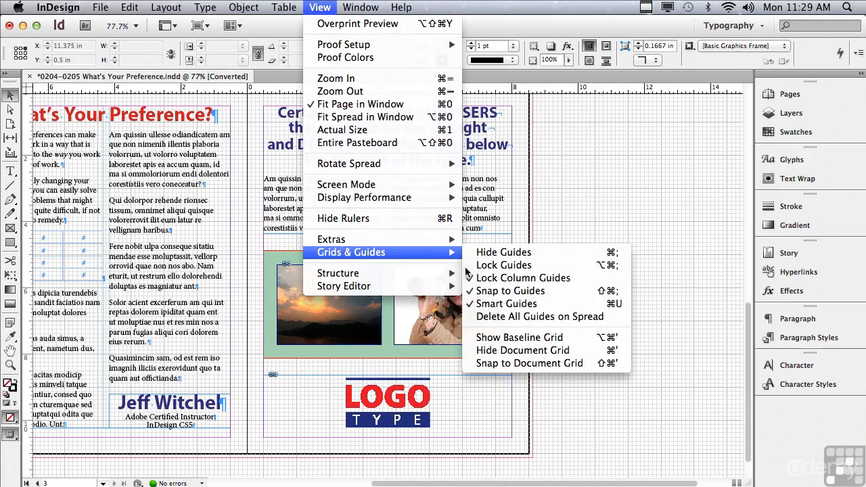
left_click(514, 350)
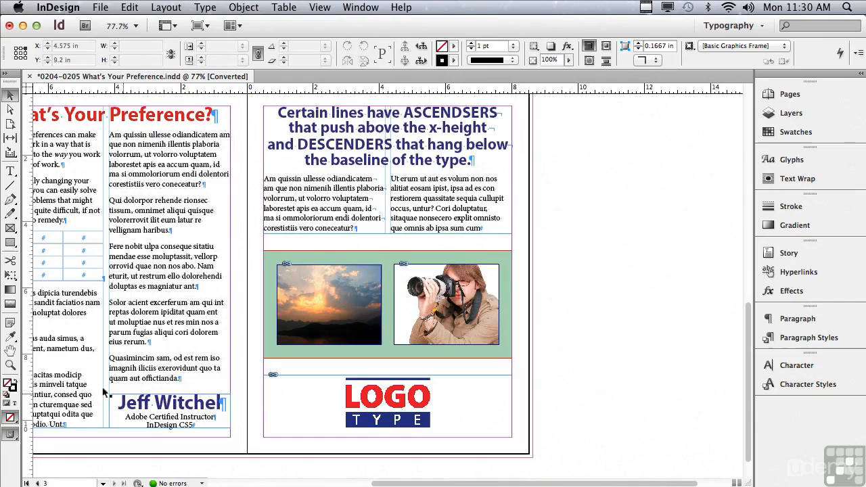
Step: Raise Vector Graphics to the highest quality for the Typical view in the Display Performance preferences, and apply it to check the logo
left_click(10, 366)
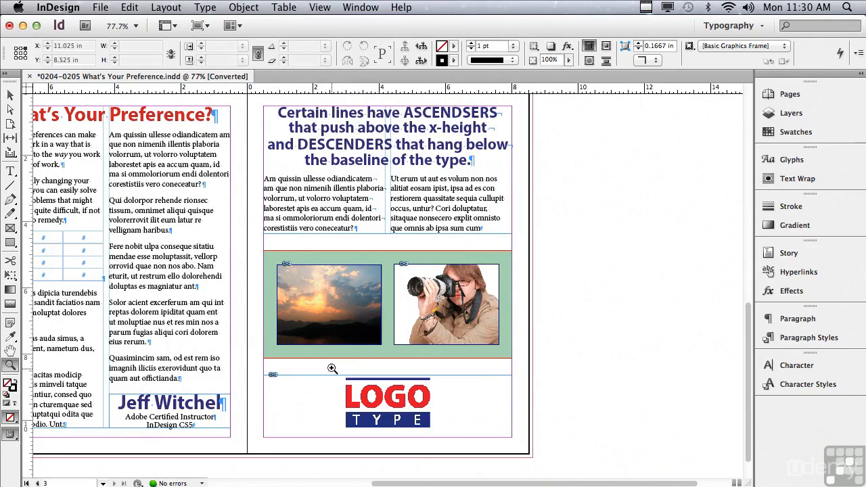
left_click_drag(334, 366, 444, 437)
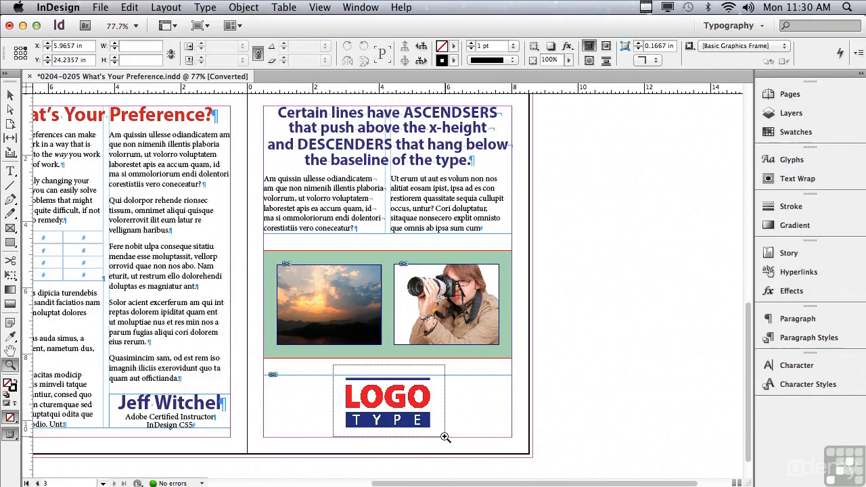
left_click_drag(444, 437, 444, 437)
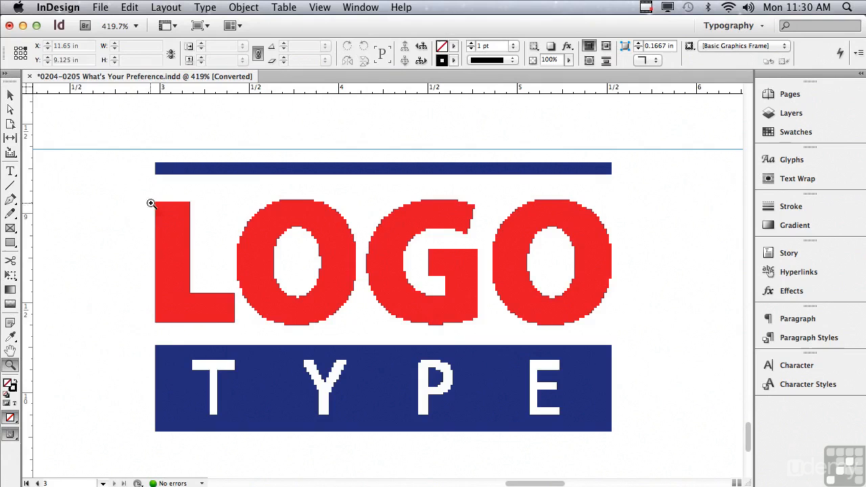
left_click(64, 8)
mouse_move(67, 48)
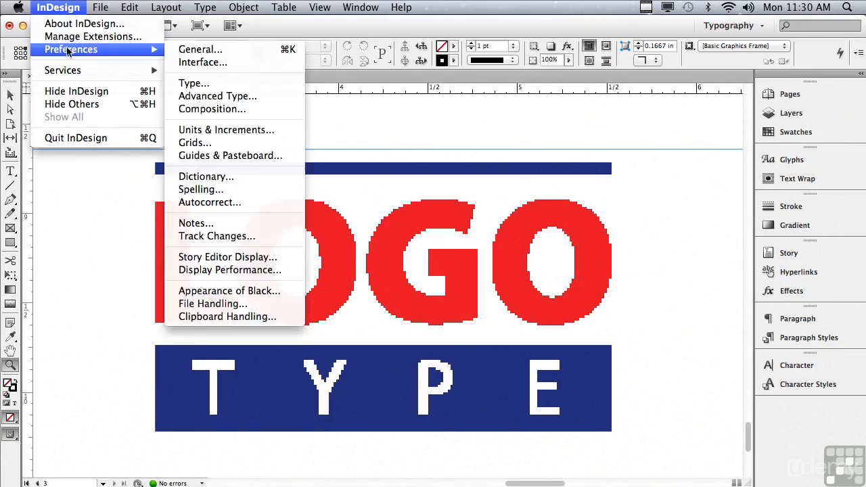
left_click(209, 270)
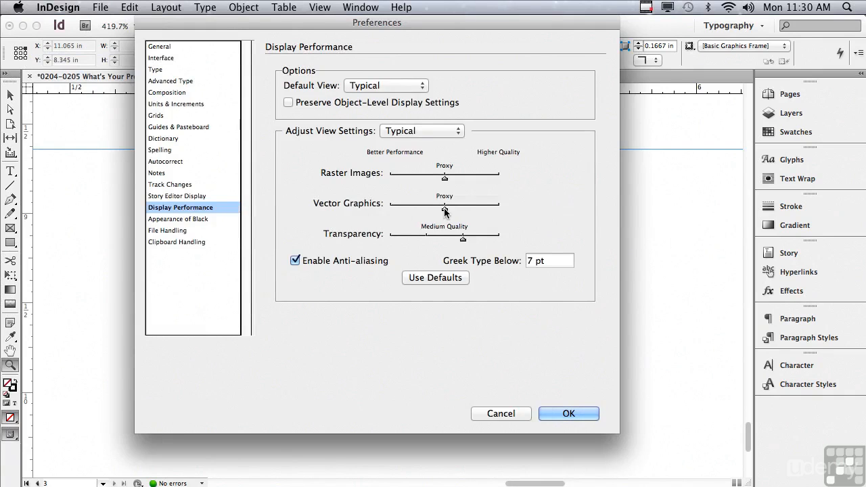
left_click_drag(445, 206, 506, 210)
left_click(567, 415)
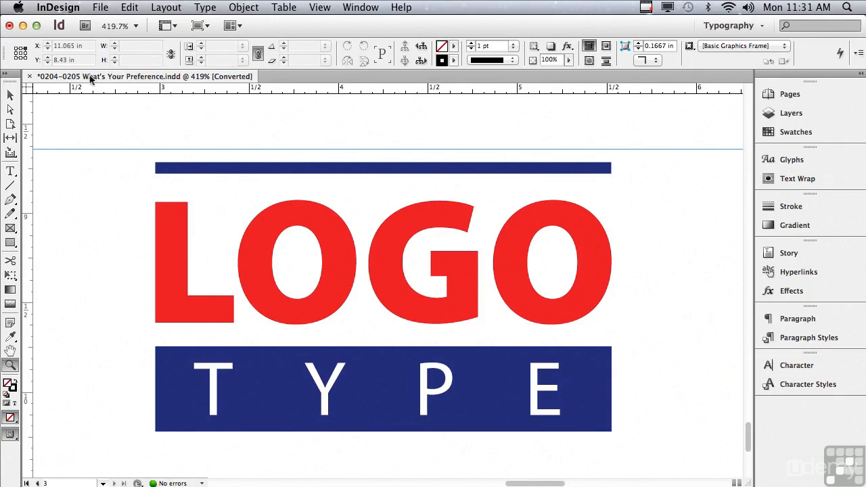
Step: Return Vector Graphics to Proxy for the Typical view in the Display Performance preferences and apply the change
left_click(66, 6)
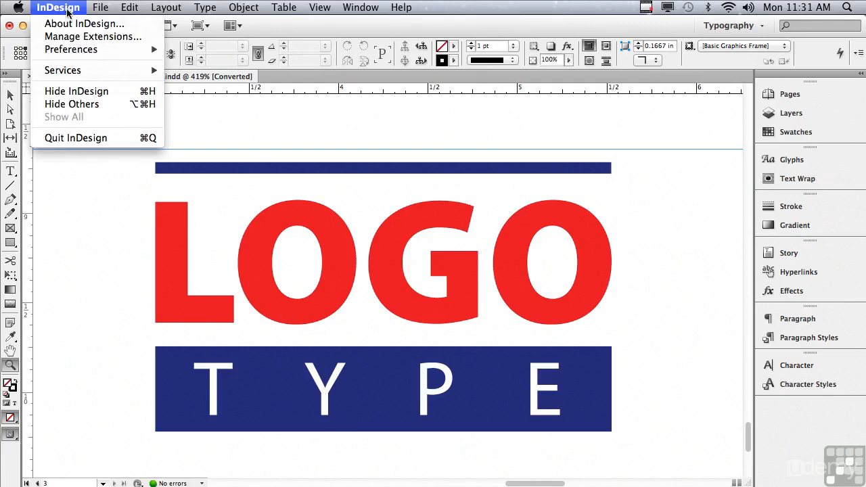
mouse_move(71, 50)
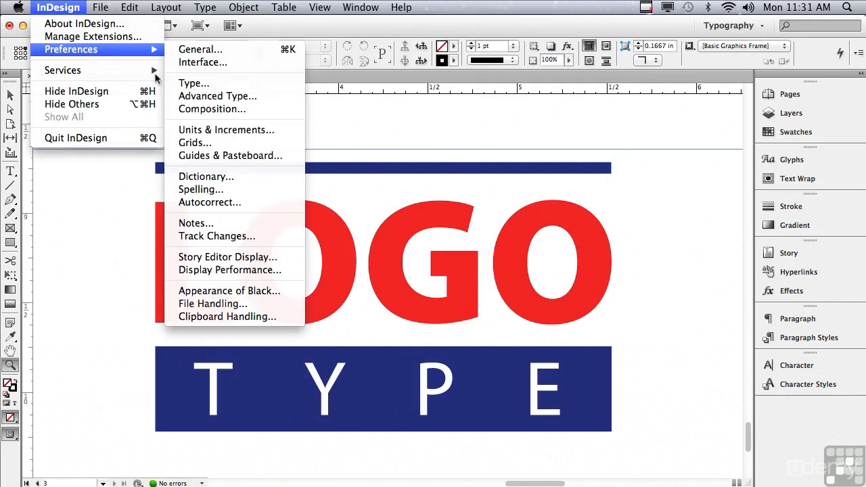
left_click(212, 269)
left_click_drag(497, 207, 454, 209)
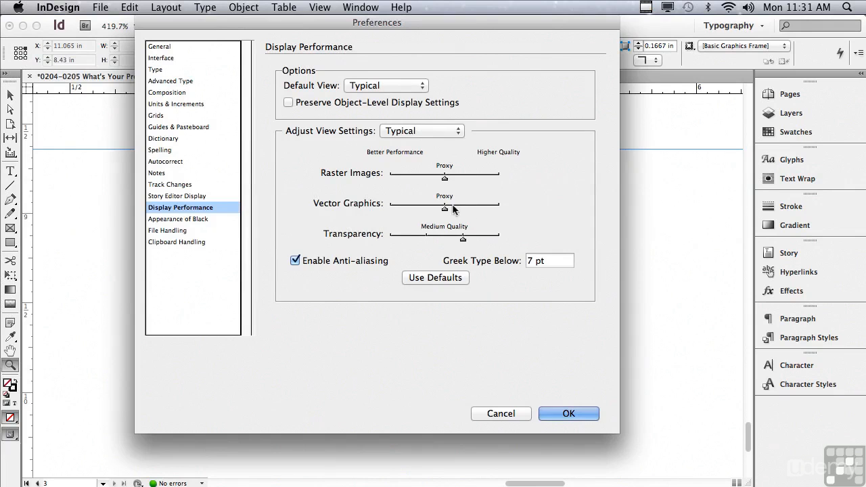
left_click(553, 414)
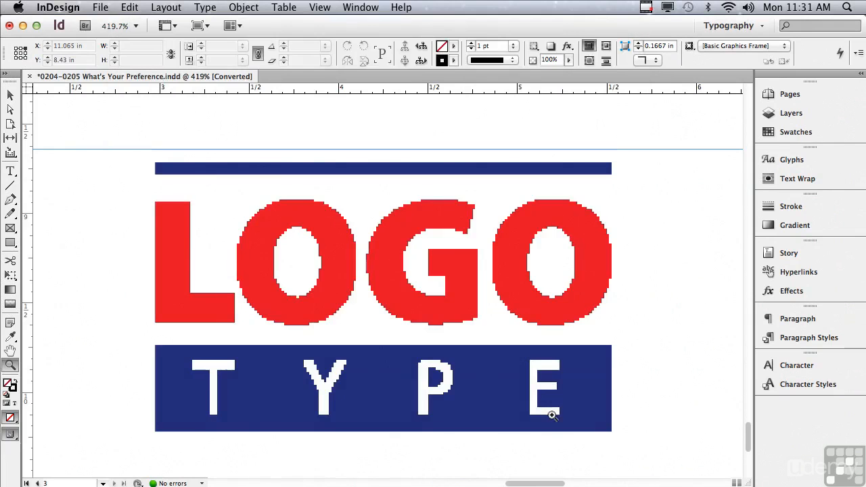
Step: Show the document in High Quality Display to compare the logo, and return it to Typical Display
left_click(319, 7)
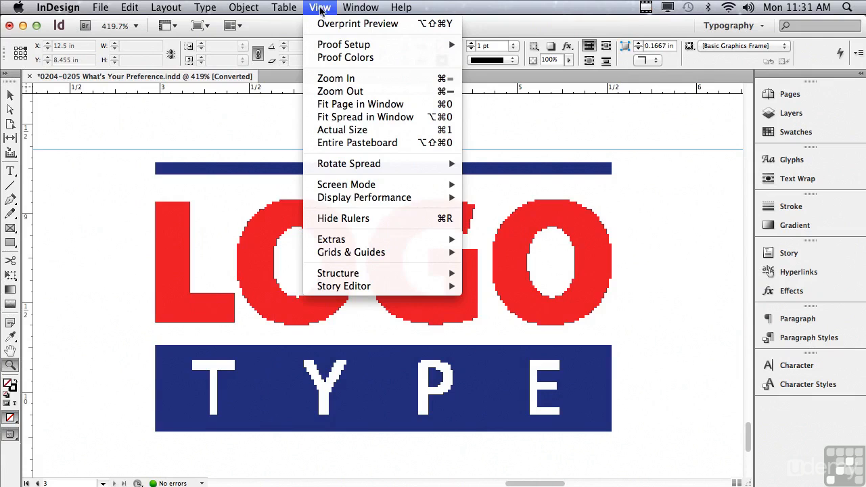
mouse_move(326, 202)
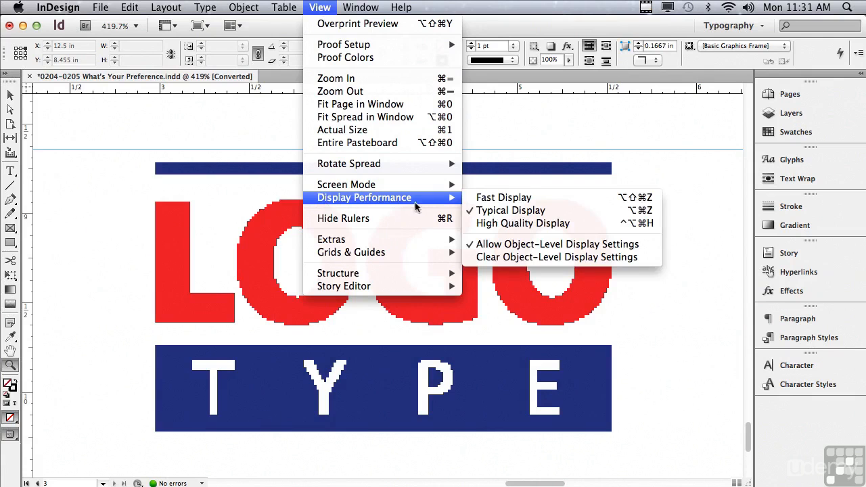
left_click(485, 224)
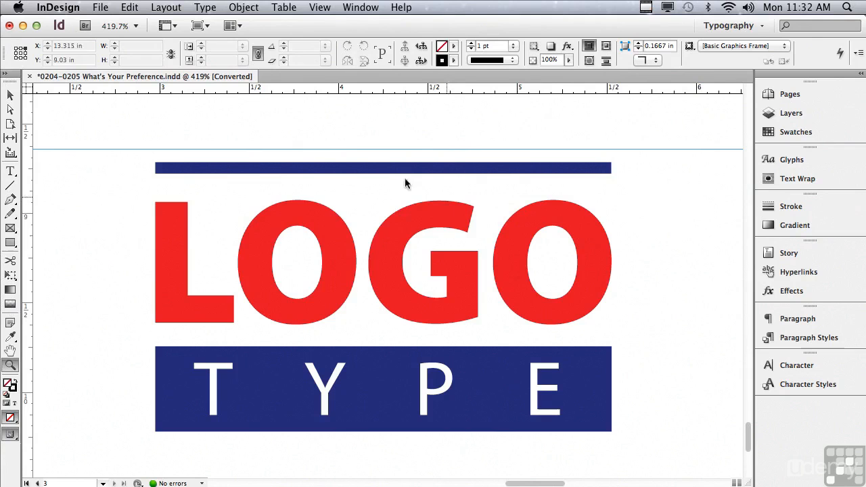
left_click(320, 7)
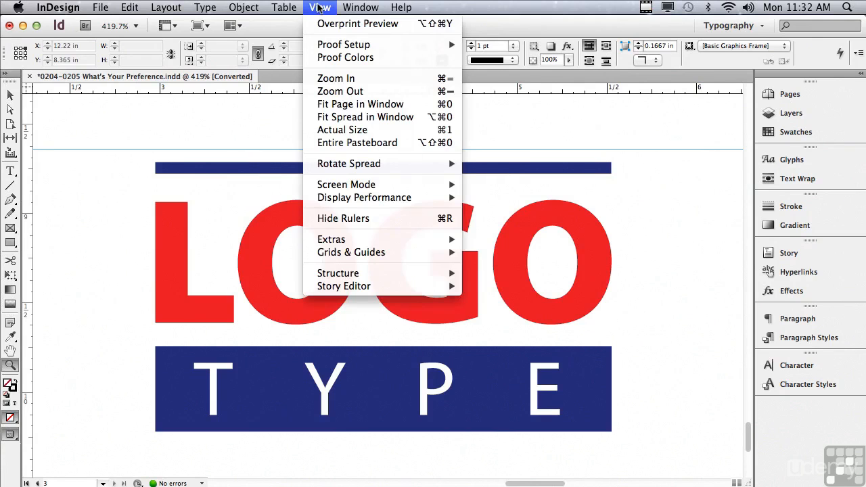
mouse_move(333, 198)
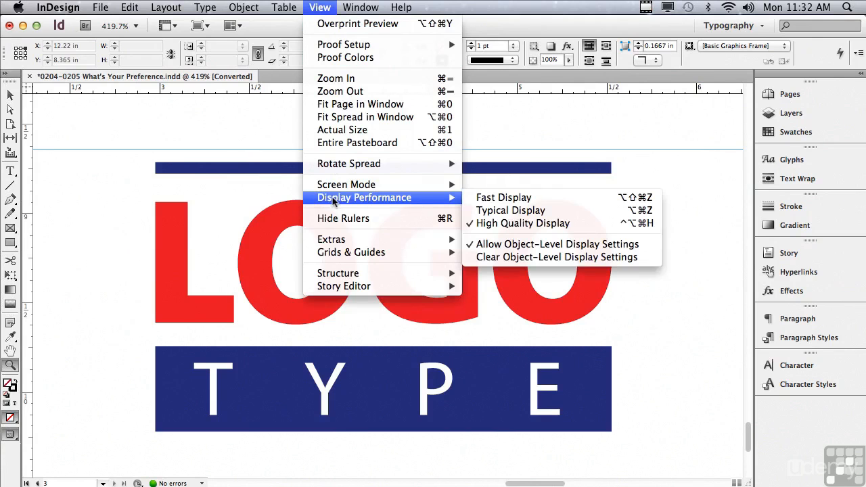
left_click(487, 215)
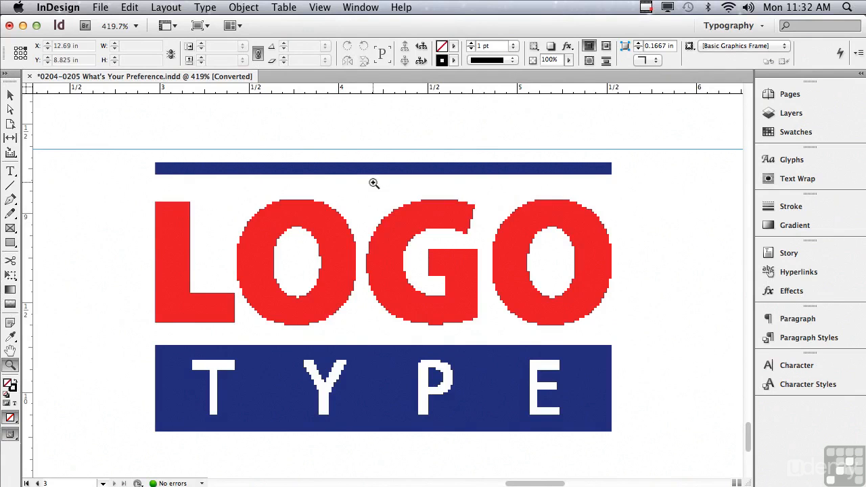
Step: In the File Handling preferences, try Original Location as the Snippet Import position and set it back to Cursor Location
key("super+k")
left_click(157, 230)
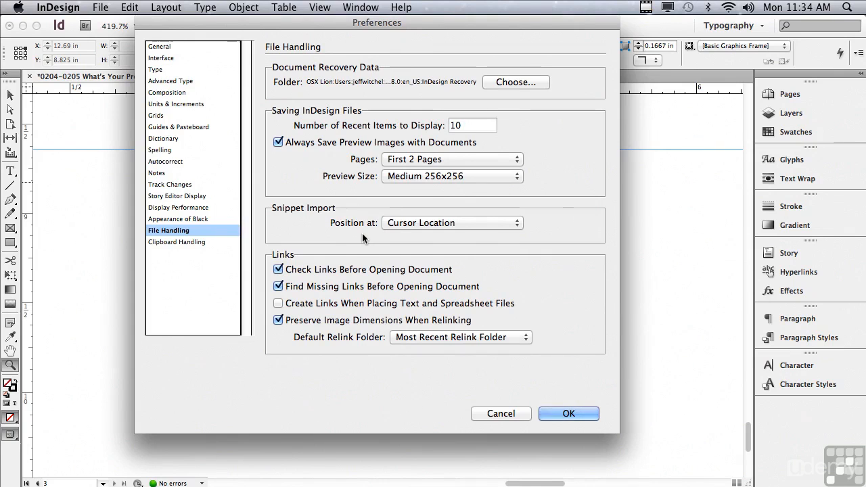
left_click(404, 227)
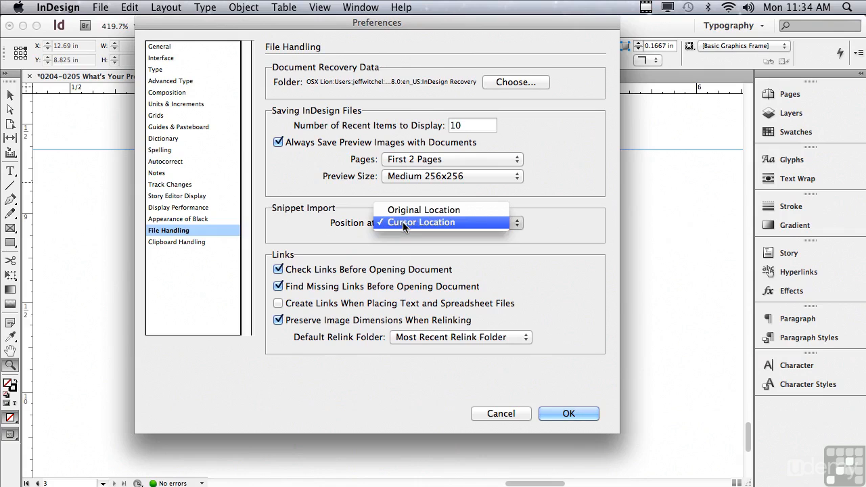
left_click(404, 213)
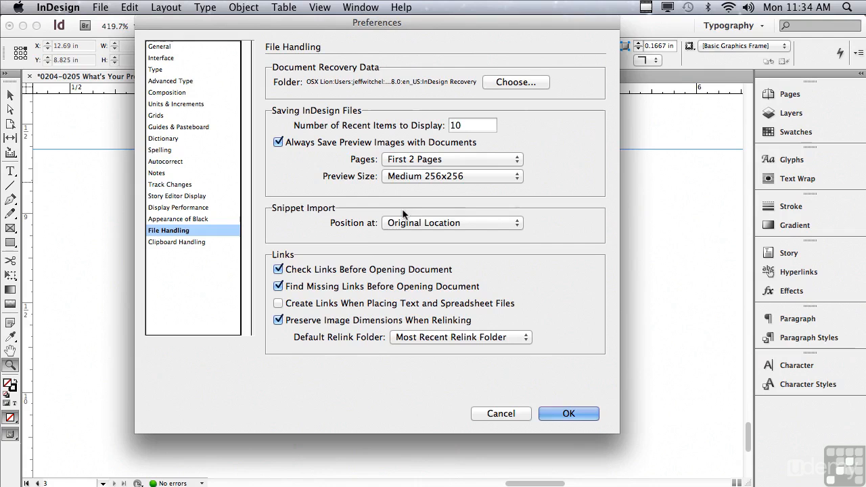
left_click(398, 228)
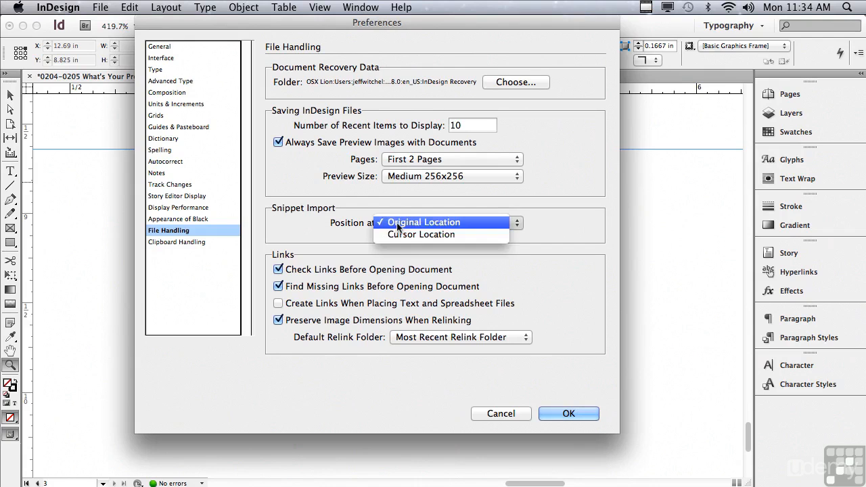
left_click(405, 237)
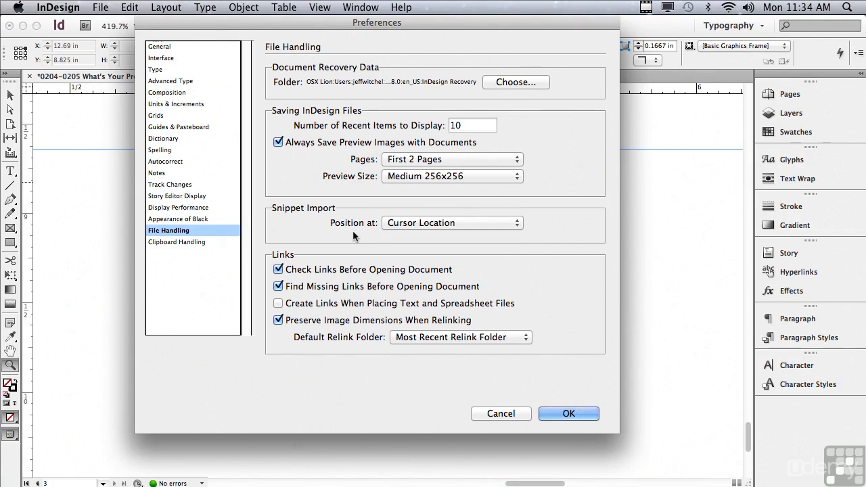